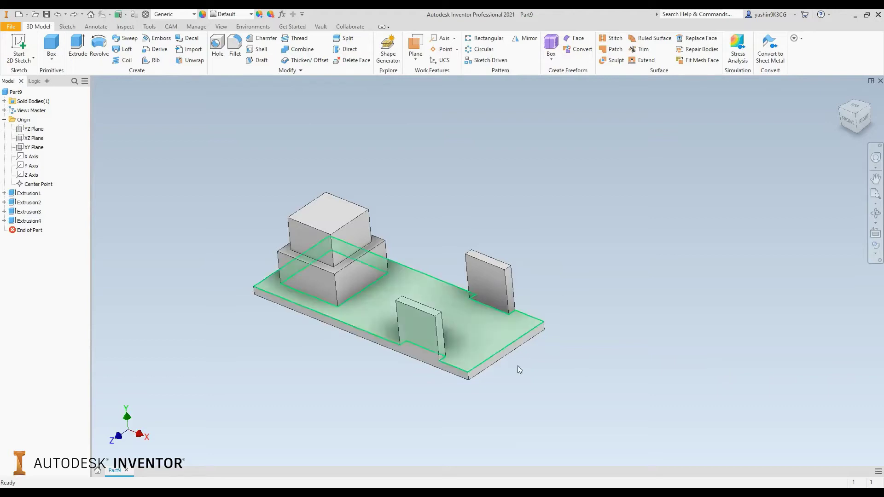
pyautogui.scroll(3, 265, 281)
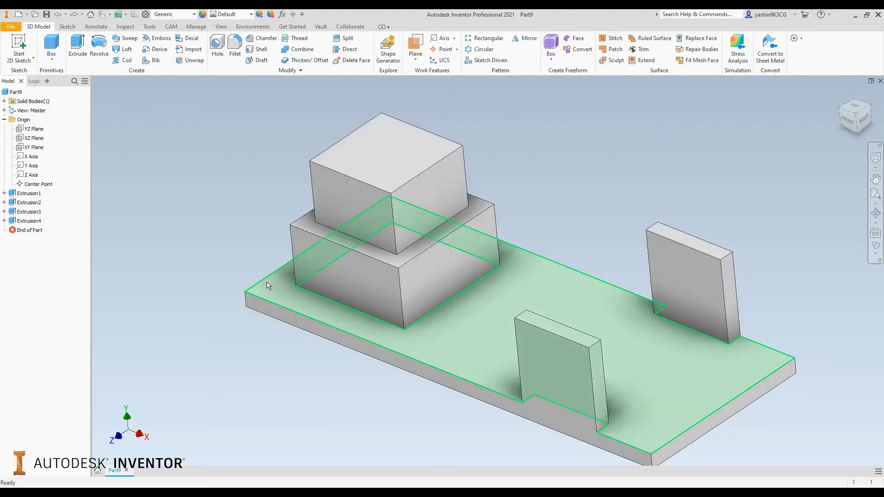
pyautogui.keyDown('shift'); pyautogui.moveTo(449, 299); pyautogui.dragTo(435, 323, button='middle'); pyautogui.keyUp('shift')
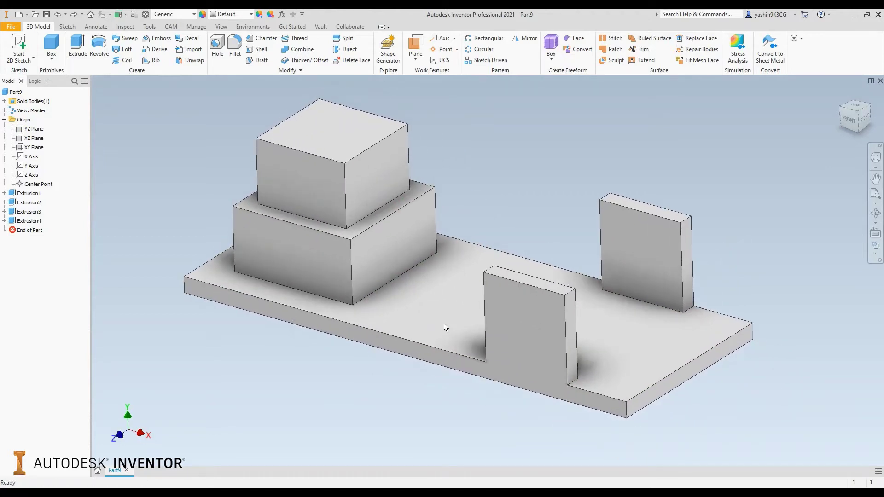
pyautogui.moveTo(460, 342)
pyautogui.keyDown('shift'); pyautogui.moveTo(459, 342); pyautogui.dragTo(424, 334, button='middle'); pyautogui.keyUp('shift')
pyautogui.keyDown('shift'); pyautogui.moveTo(363, 333); pyautogui.dragTo(341, 350, button='middle'); pyautogui.keyUp('shift')
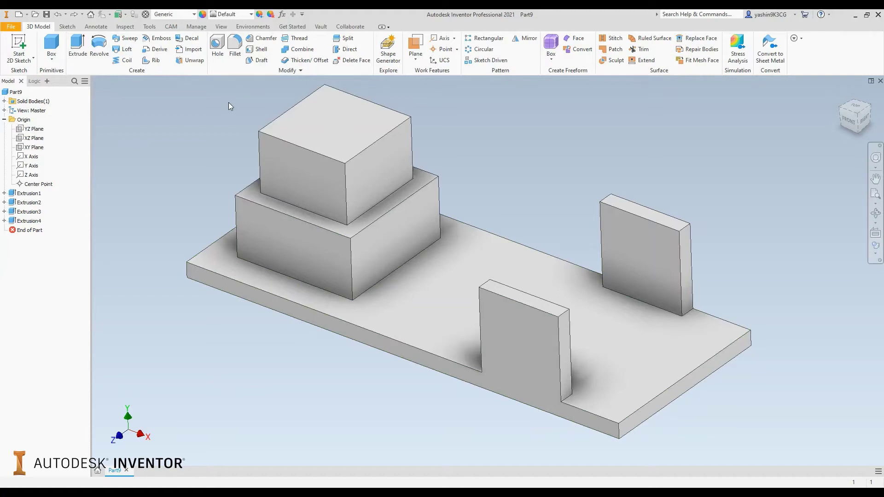
# - Start a constant-radius fillet and select the four vertical corner edges of the lower block
pyautogui.press('f')
pyautogui.moveTo(232, 90); pyautogui.dragTo(149, 87)
pyautogui.moveTo(417, 168); pyautogui.dragTo(475, 178, button='middle')
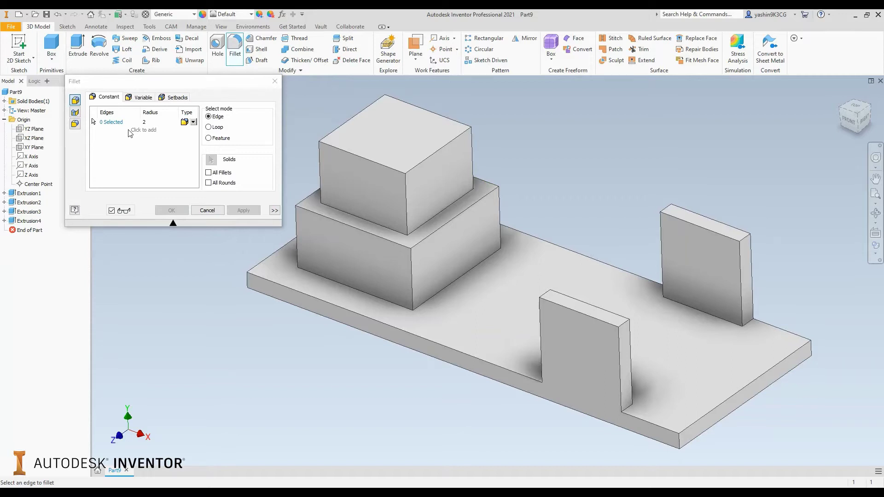
pyautogui.moveTo(211, 83); pyautogui.dragTo(193, 73)
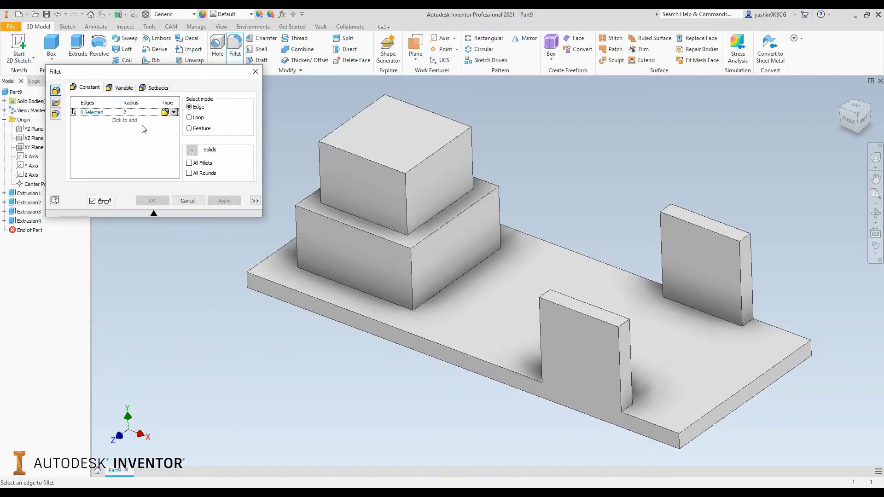
pyautogui.moveTo(289, 134); pyautogui.dragTo(314, 140, button='middle')
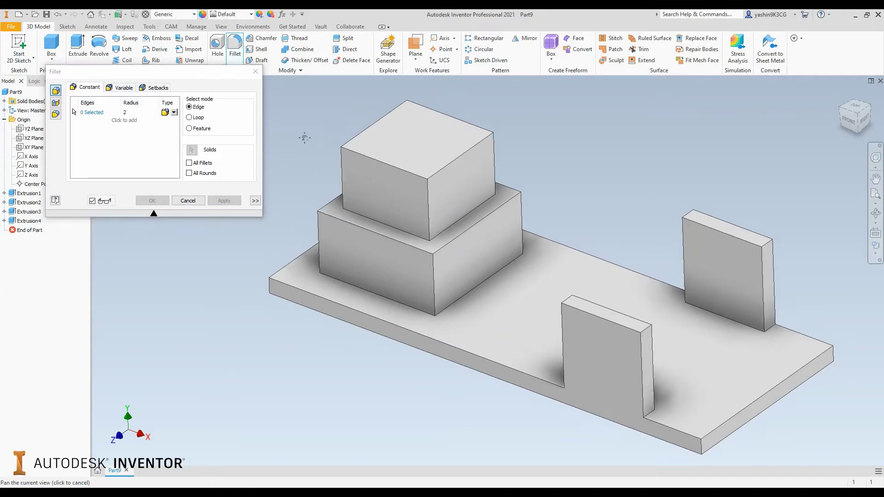
pyautogui.click(436, 275)
pyautogui.click(522, 230)
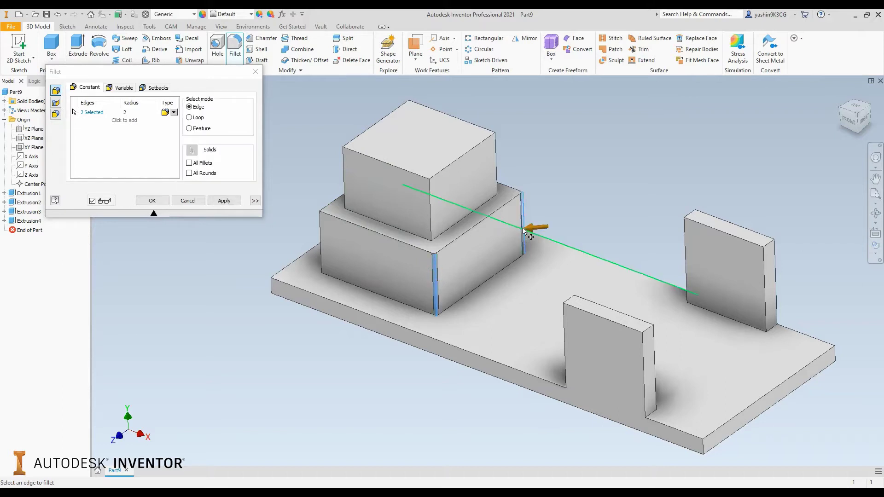
pyautogui.click(322, 255)
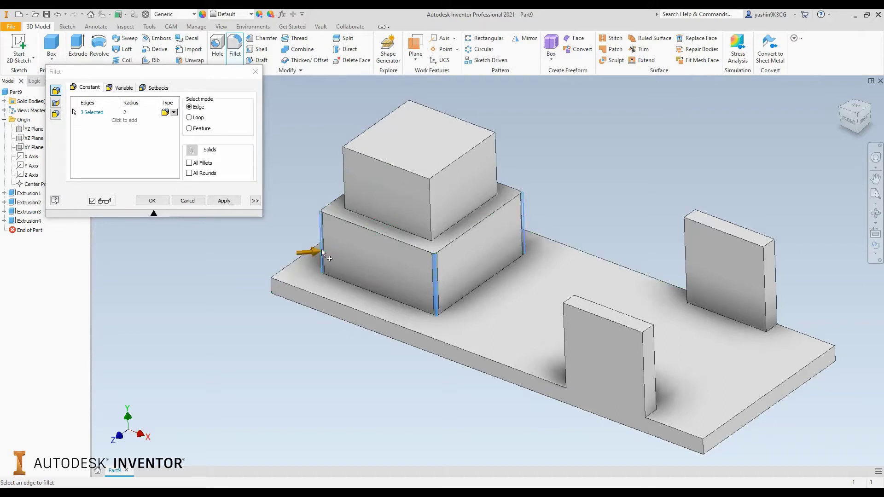
pyautogui.keyDown('shift'); pyautogui.moveTo(309, 311); pyautogui.dragTo(374, 282, button='middle'); pyautogui.keyUp('shift')
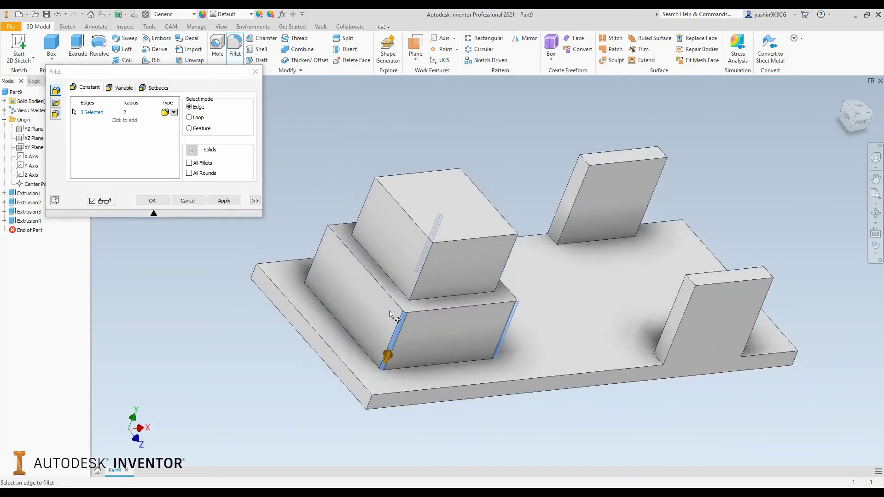
pyautogui.click(322, 252)
# - Set the fillet radius for the lower block's four vertical edges to 10
pyautogui.keyDown('shift'); pyautogui.moveTo(524, 355); pyautogui.dragTo(463, 306, button='middle'); pyautogui.keyUp('shift')
pyautogui.scroll(-5, 449, 287)
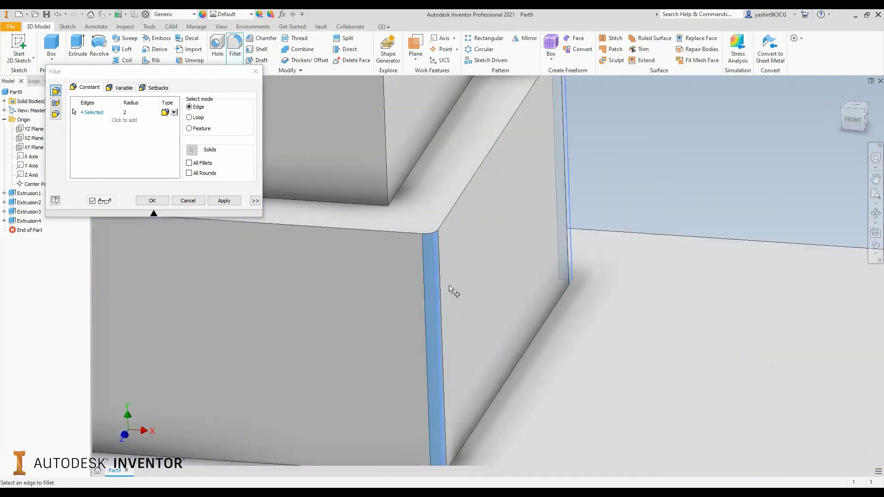
pyautogui.moveTo(577, 214); pyautogui.dragTo(621, 155, button='middle')
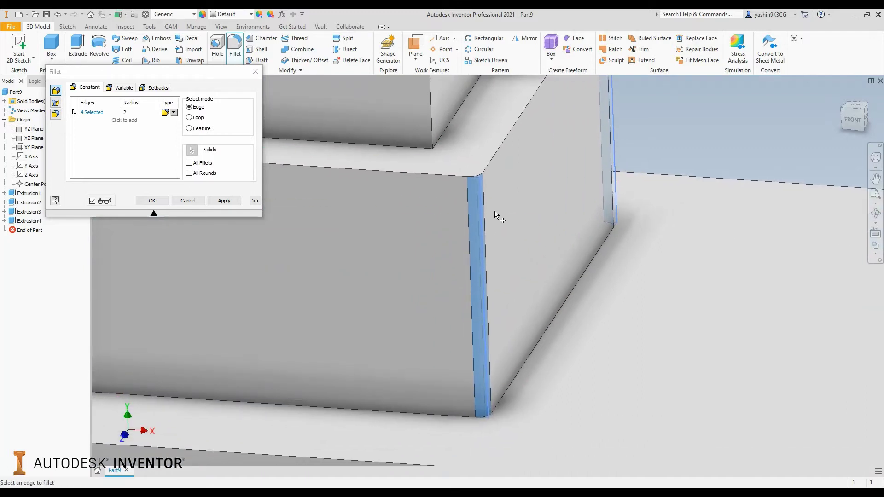
pyautogui.moveTo(193, 82); pyautogui.dragTo(208, 94)
pyautogui.click(148, 125)
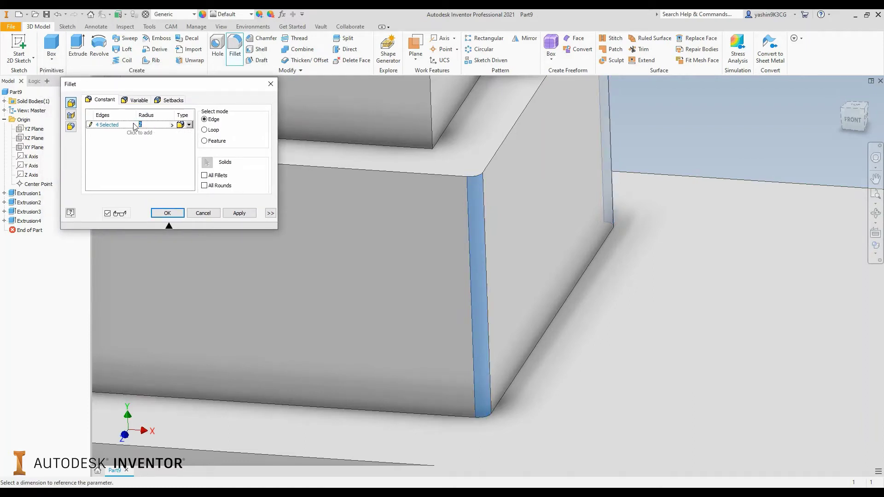
pyautogui.write('10')
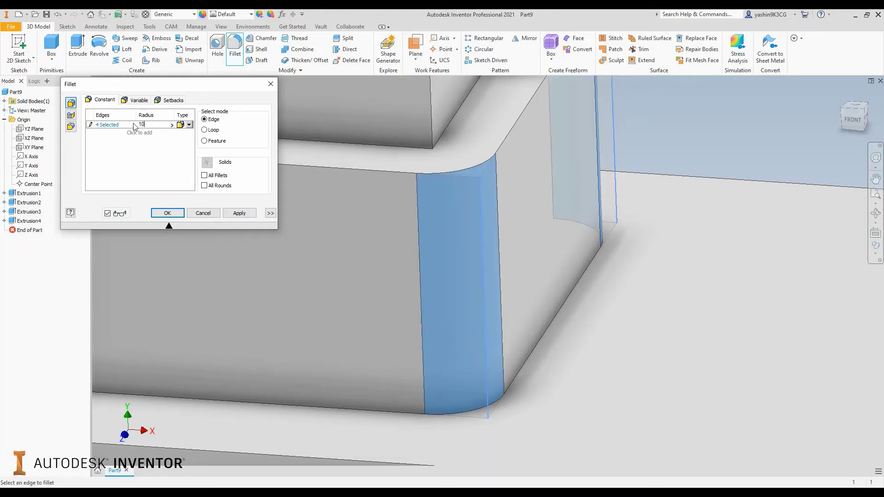
pyautogui.scroll(-3, 507, 191)
pyautogui.moveTo(466, 178); pyautogui.dragTo(571, 298, button='middle')
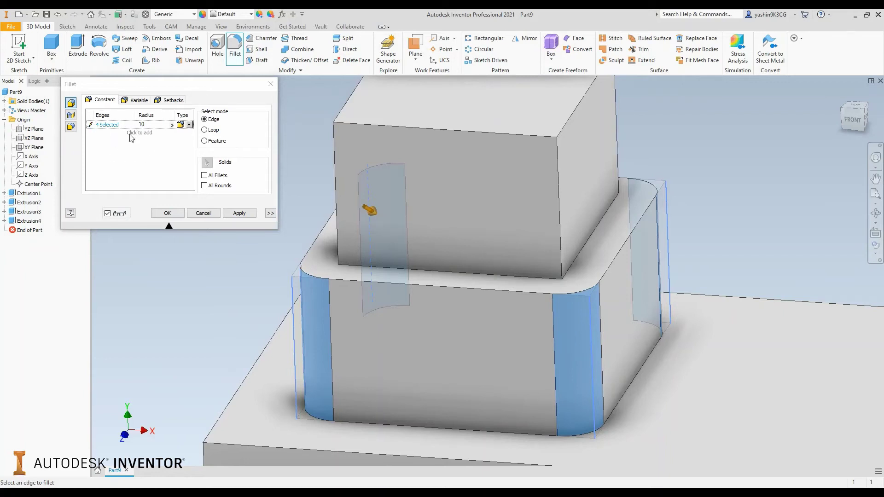
pyautogui.scroll(-3, 616, 146)
pyautogui.moveTo(644, 143); pyautogui.dragTo(559, 167, button='middle')
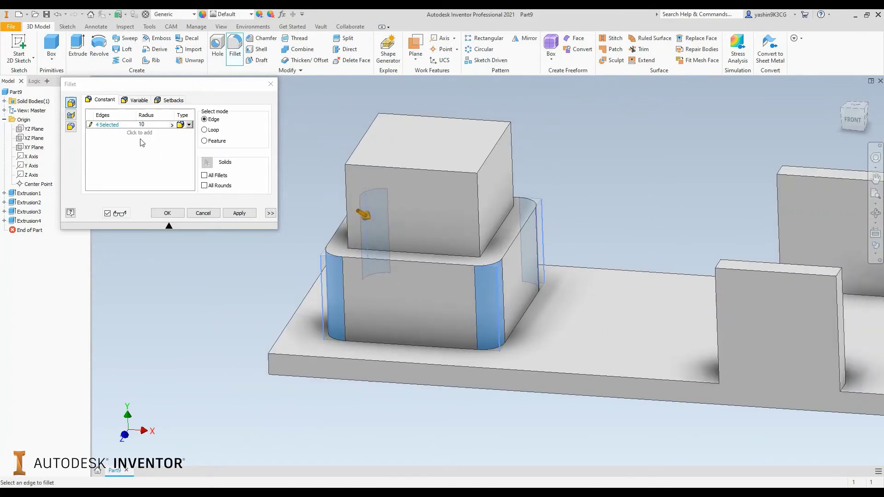
# - Add a second edge set with radius 4 for the four edges where the upper block meets the lower block
pyautogui.press('ctrl')
pyautogui.click(143, 136)
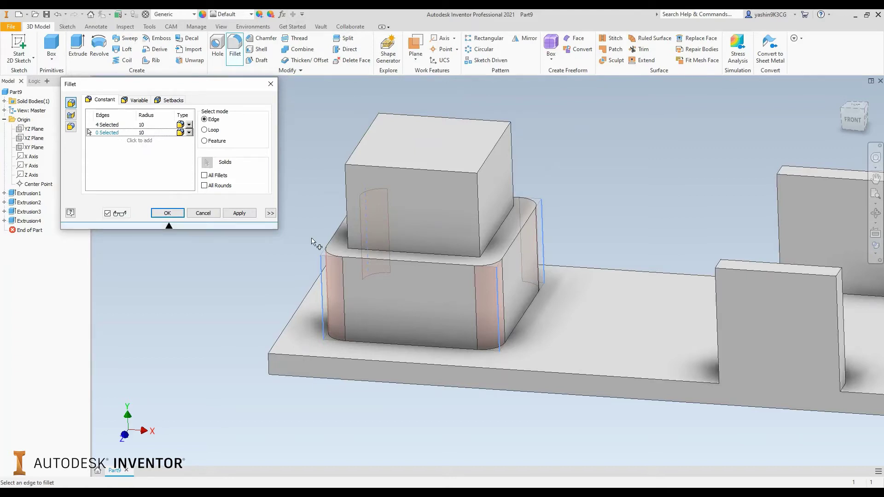
pyautogui.scroll(3, 352, 245)
pyautogui.click(411, 256)
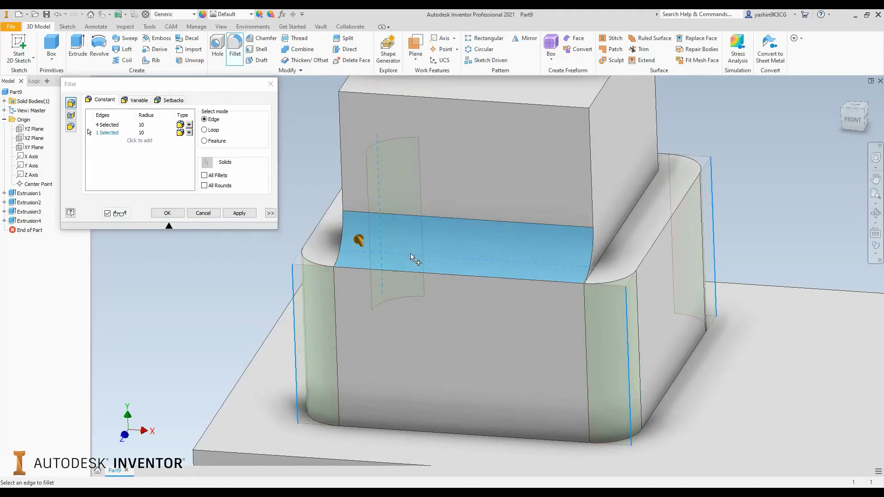
pyautogui.click(619, 227)
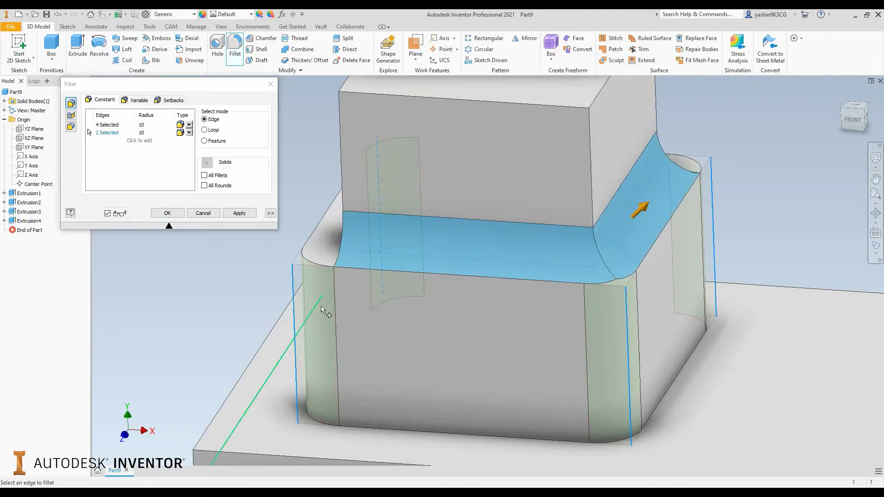
pyautogui.keyDown('shift'); pyautogui.moveTo(211, 351); pyautogui.dragTo(256, 357, button='middle'); pyautogui.keyUp('shift')
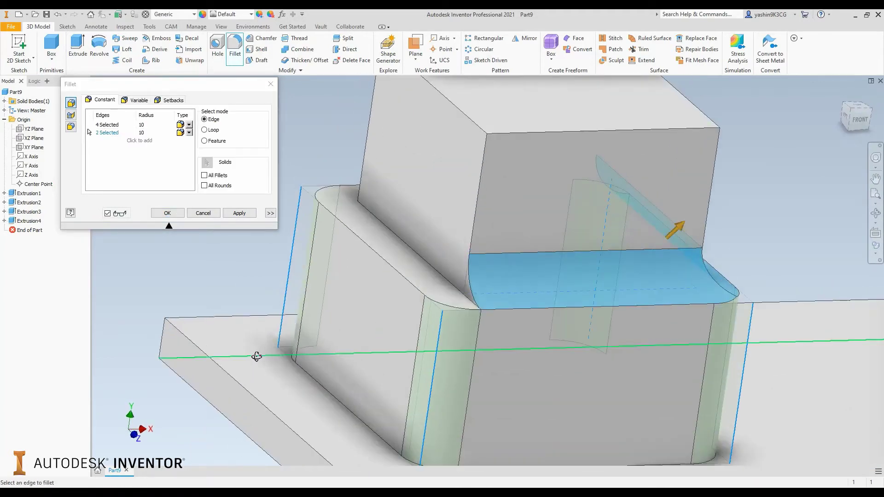
pyautogui.click(391, 230)
pyautogui.keyDown('shift'); pyautogui.moveTo(324, 302); pyautogui.dragTo(430, 315, button='middle'); pyautogui.keyUp('shift')
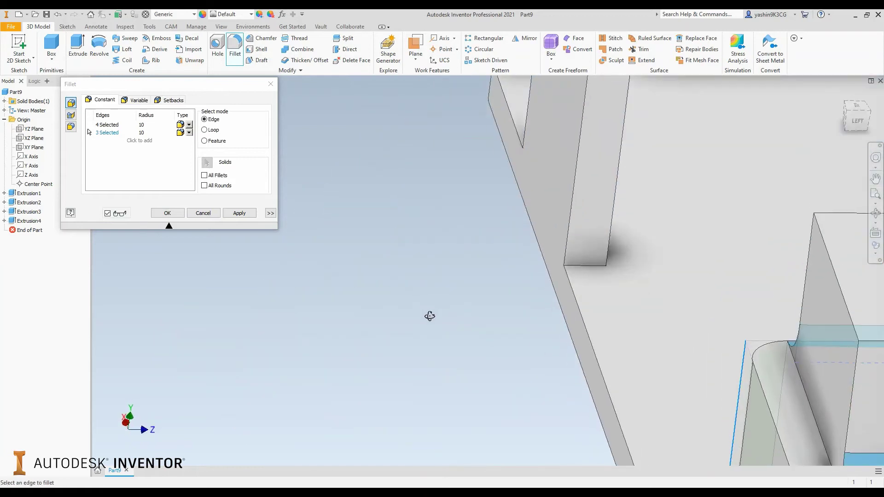
pyautogui.click(809, 404)
pyautogui.moveTo(746, 396); pyautogui.dragTo(368, 231, button='middle')
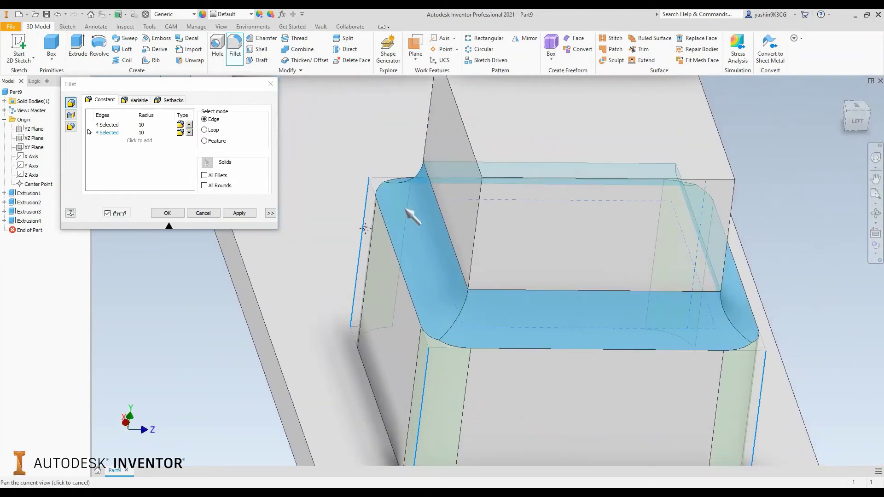
pyautogui.click(147, 133)
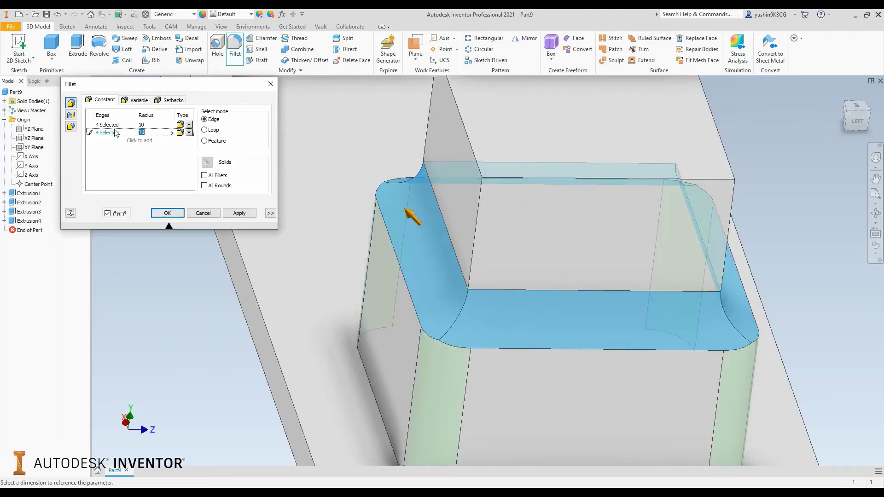
pyautogui.write('4')
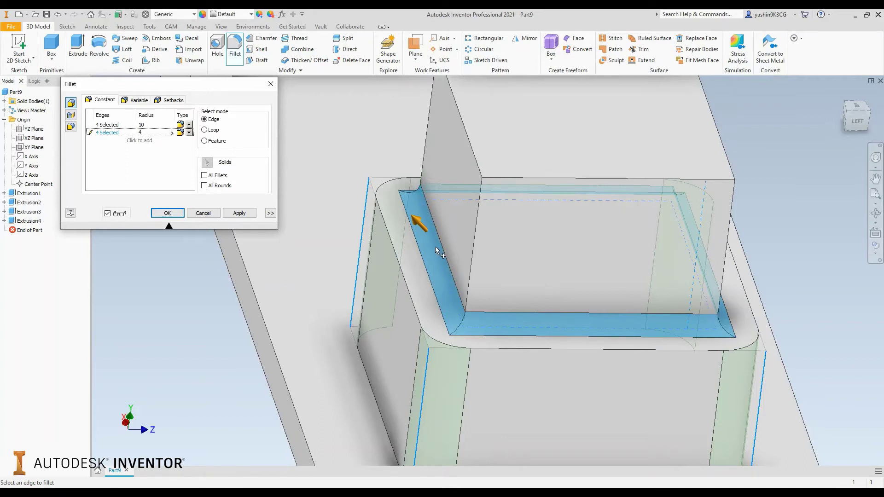
# - Add a third edge set containing the upper block's front vertical edge and the four edges of its top face
pyautogui.scroll(-5, 445, 268)
pyautogui.keyDown('shift'); pyautogui.moveTo(537, 305); pyautogui.dragTo(448, 311, button='middle'); pyautogui.keyUp('shift')
pyautogui.moveTo(327, 248); pyautogui.dragTo(364, 263, button='middle')
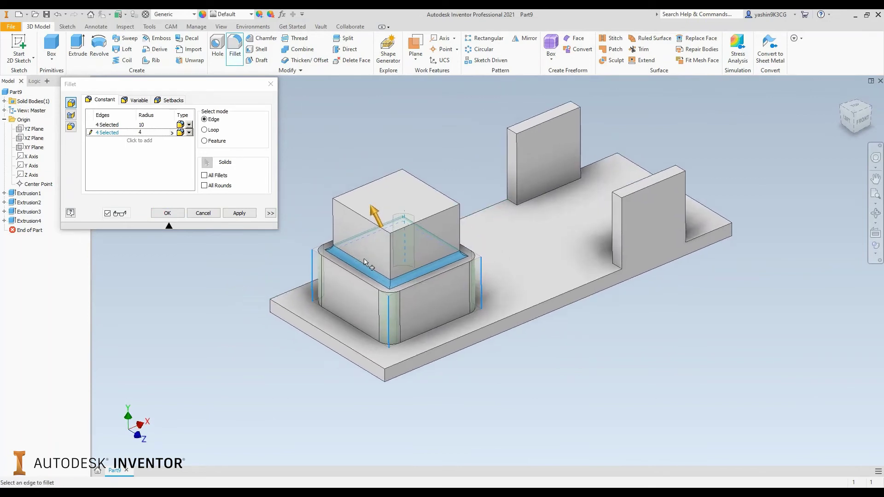
pyautogui.click(139, 141)
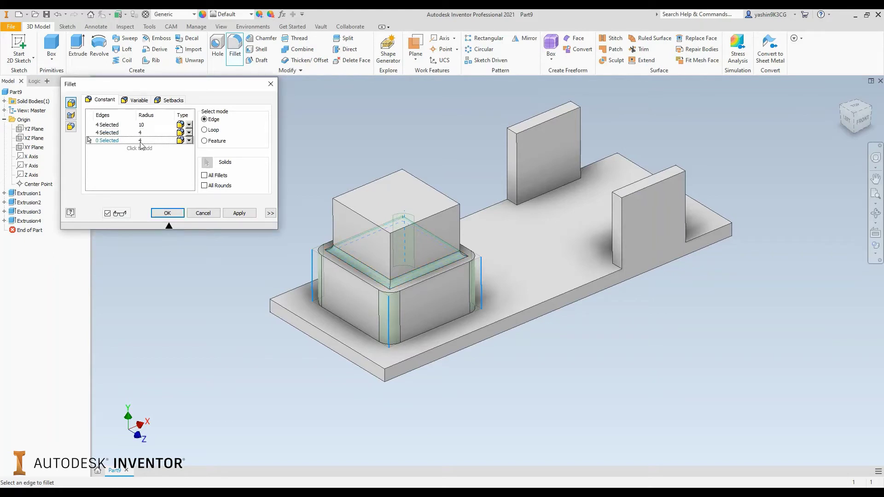
pyautogui.scroll(-2, 335, 173)
pyautogui.moveTo(348, 183); pyautogui.dragTo(339, 148, button='middle')
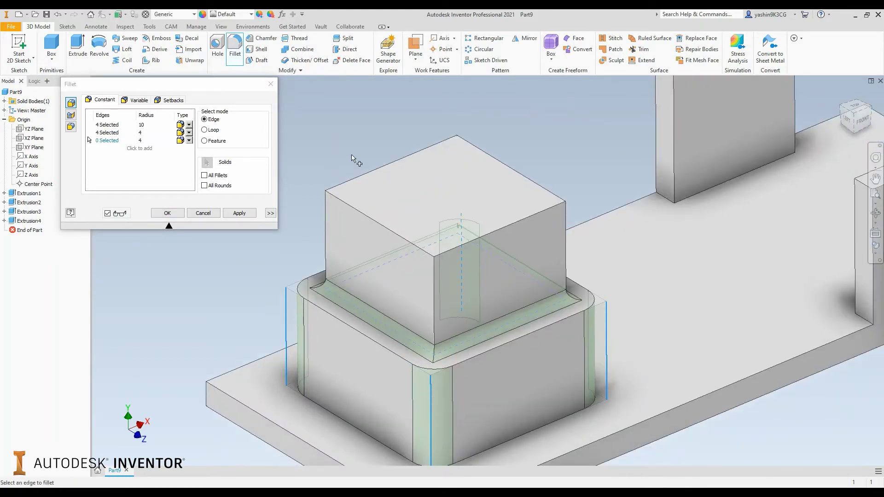
pyautogui.click(433, 281)
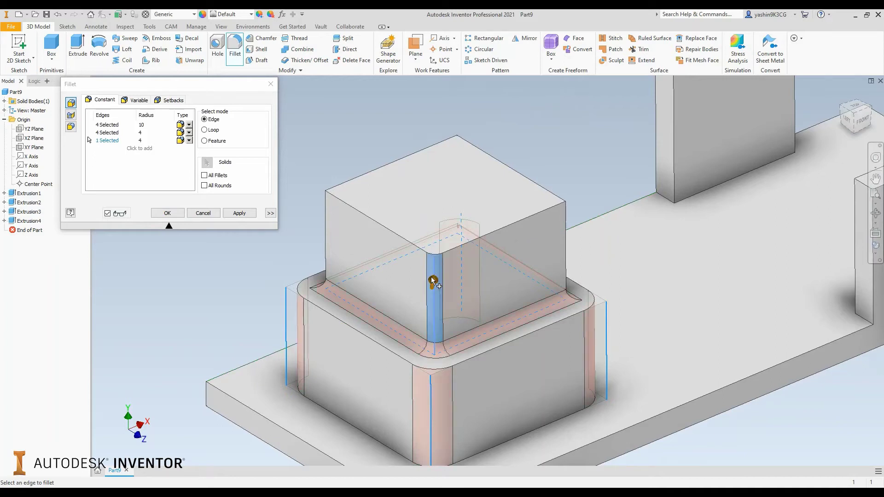
pyautogui.click(393, 238)
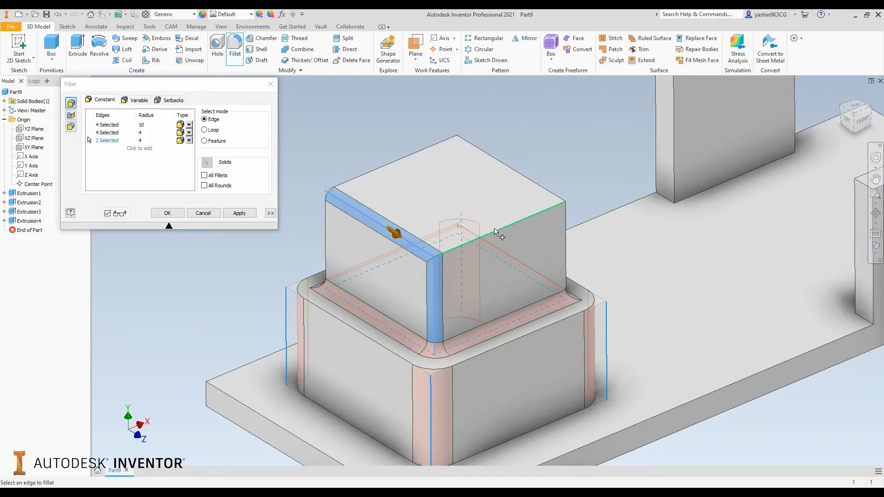
pyautogui.click(495, 234)
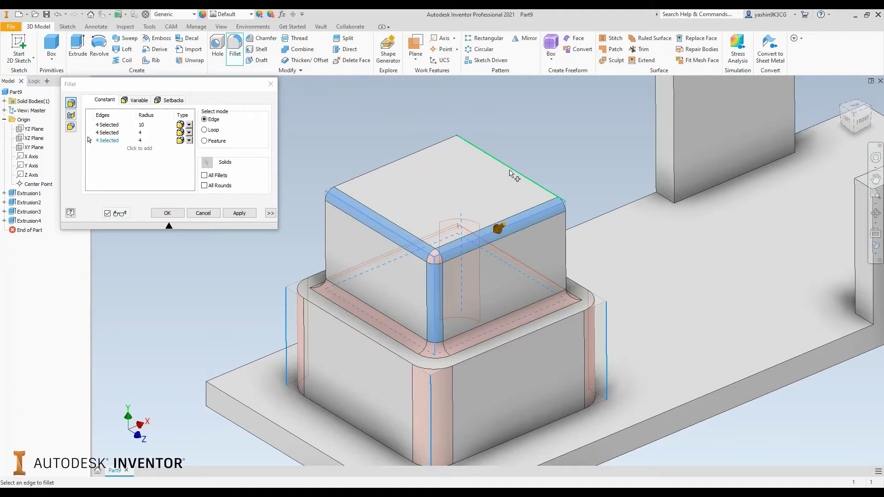
pyautogui.click(512, 170)
pyautogui.click(401, 158)
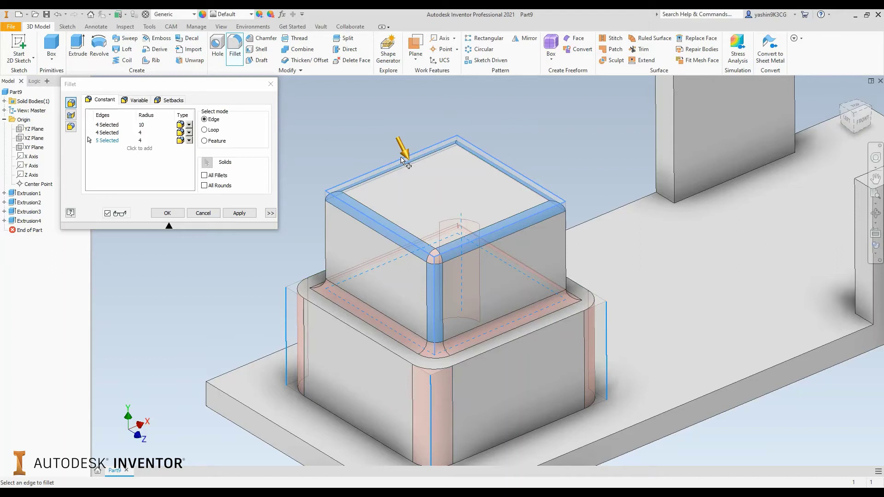
# - Remove the upper block's front vertical edge from the third edge set and keep that set active
pyautogui.keyDown('ctrl'); pyautogui.click(437, 282); pyautogui.keyUp('ctrl')
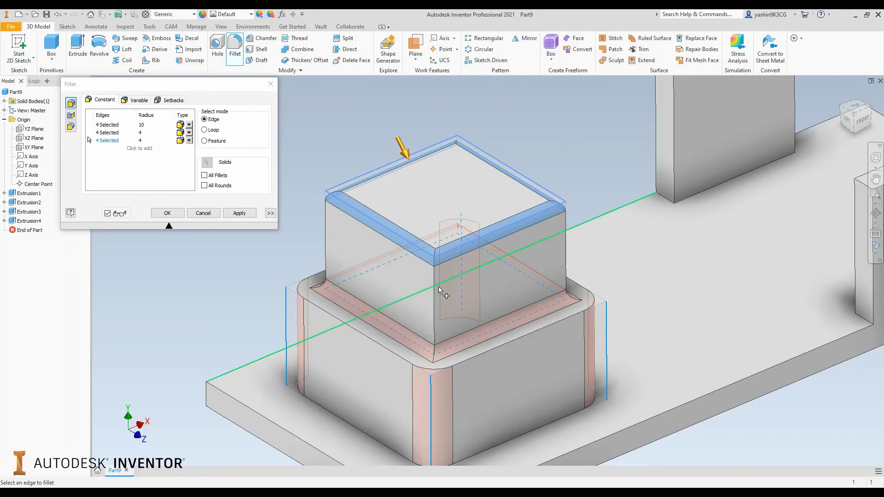
pyautogui.moveTo(460, 291); pyautogui.dragTo(433, 269, button='middle')
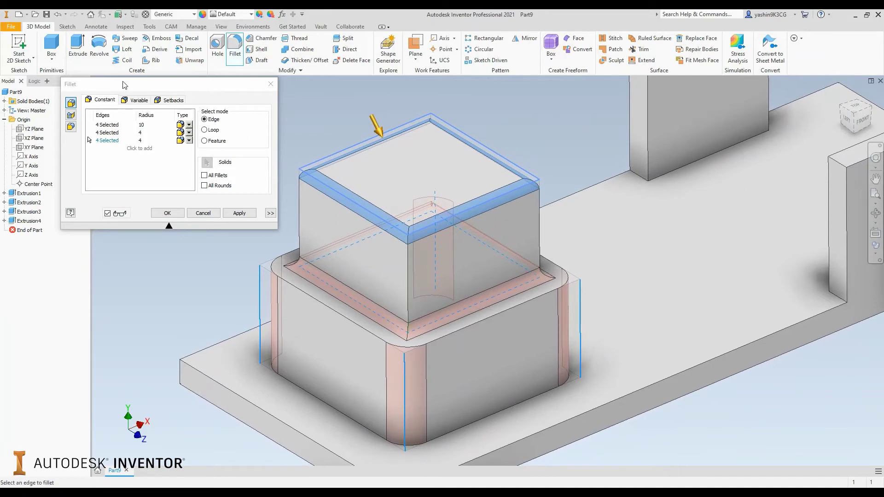
pyautogui.click(110, 141)
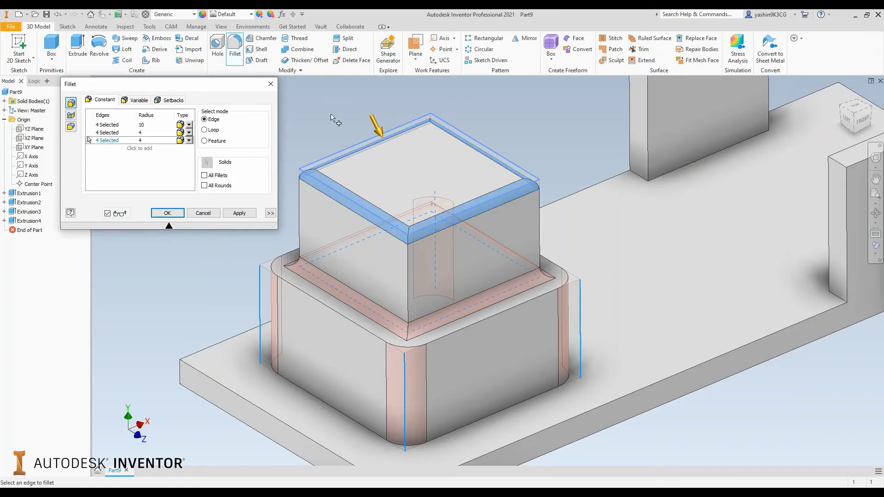
pyautogui.moveTo(331, 115); pyautogui.dragTo(362, 139, button='middle')
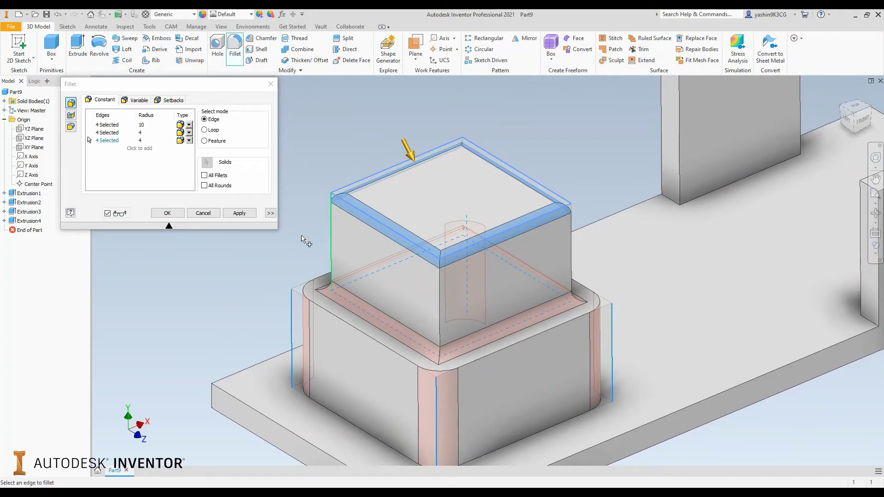
pyautogui.click(117, 142)
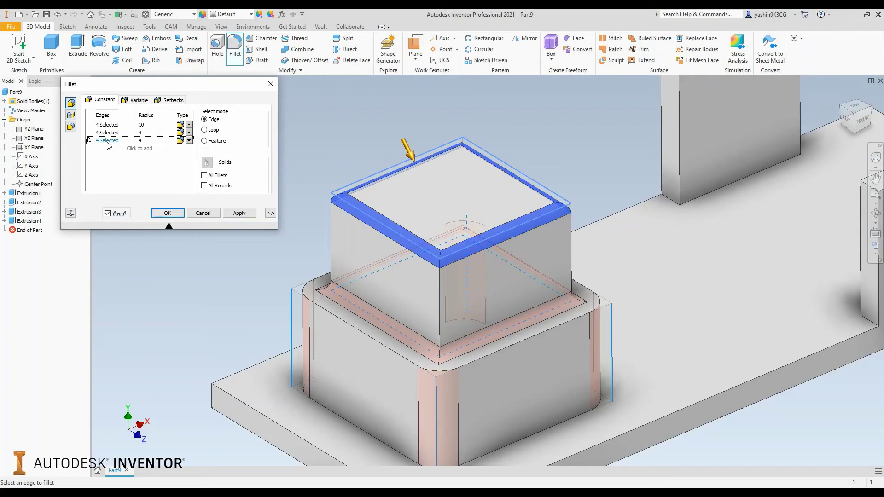
# - Delete the third edge set and apply the fillet with the two remaining edge sets, ending the Fillet command
pyautogui.press('Delete')
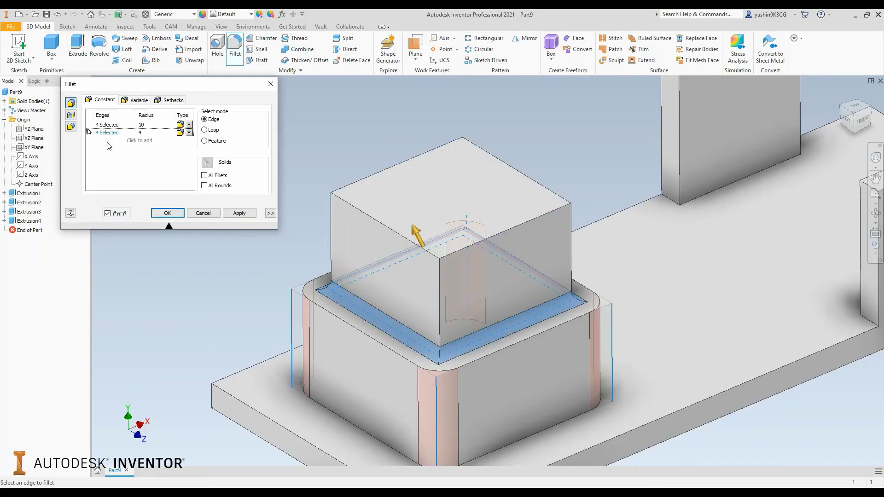
pyautogui.click(247, 216)
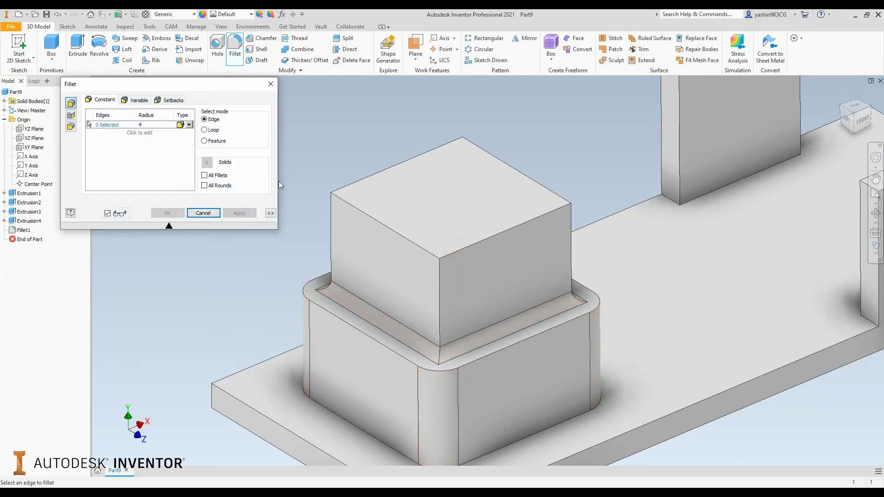
pyautogui.click(271, 83)
# - Start a full round fillet with the front upright plate's side face towards the stacked blocks as the first side face
pyautogui.moveTo(400, 262); pyautogui.dragTo(359, 205, button='middle')
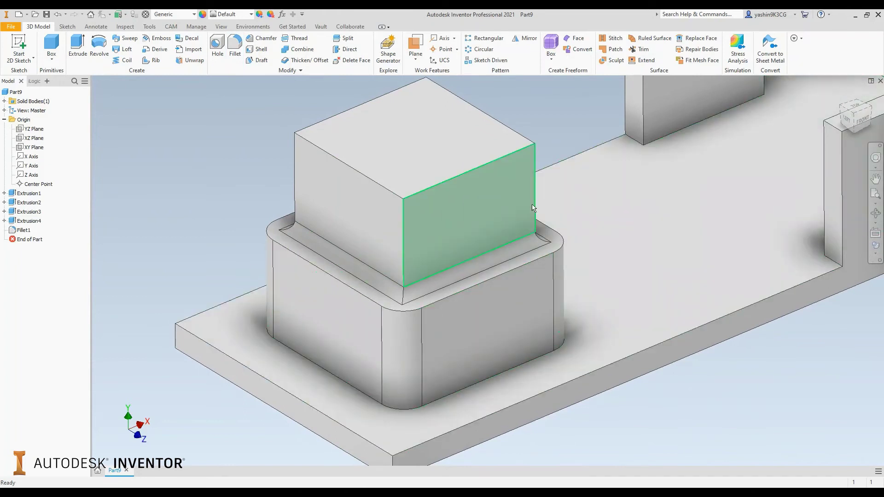
pyautogui.scroll(3, 533, 208)
pyautogui.keyDown('shift'); pyautogui.moveTo(762, 284); pyautogui.dragTo(565, 367, button='middle'); pyautogui.keyUp('shift')
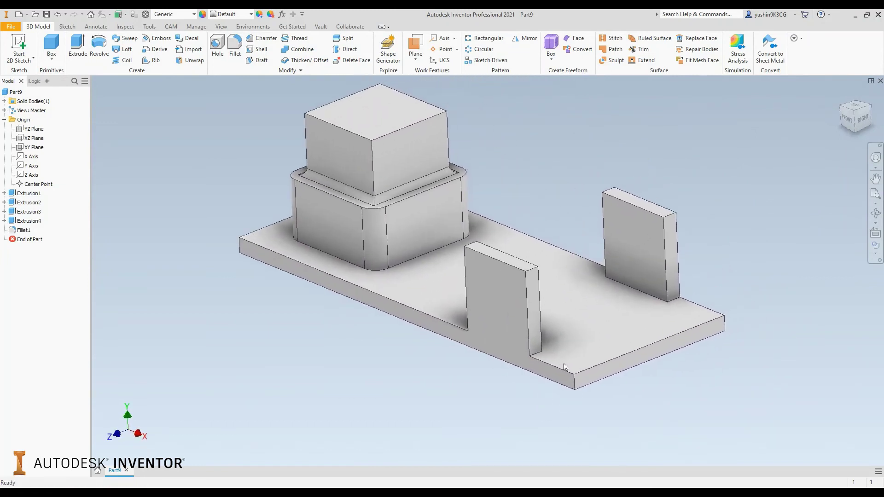
pyautogui.moveTo(578, 382)
pyautogui.moveTo(398, 357); pyautogui.dragTo(332, 366, button='middle')
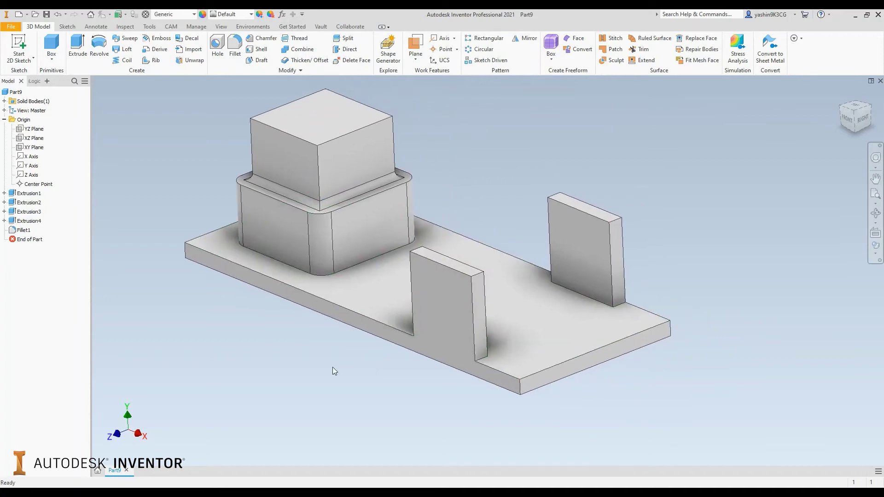
pyautogui.click(232, 56)
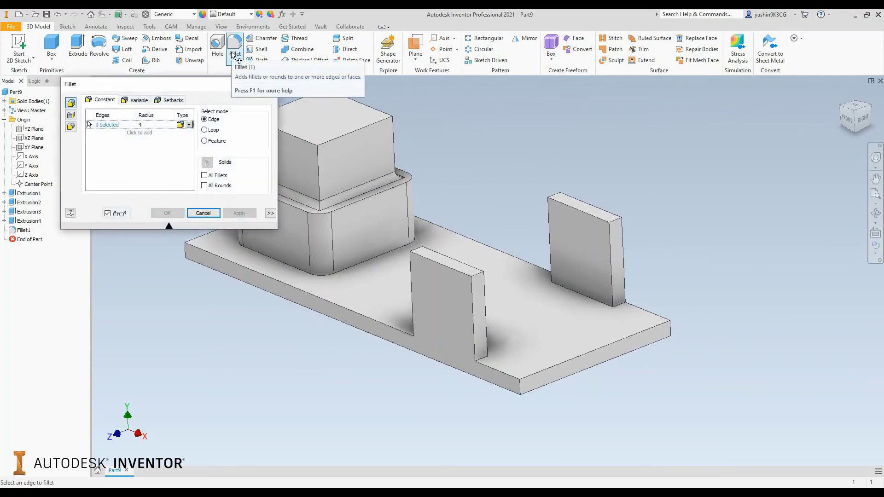
pyautogui.moveTo(184, 91); pyautogui.dragTo(219, 89)
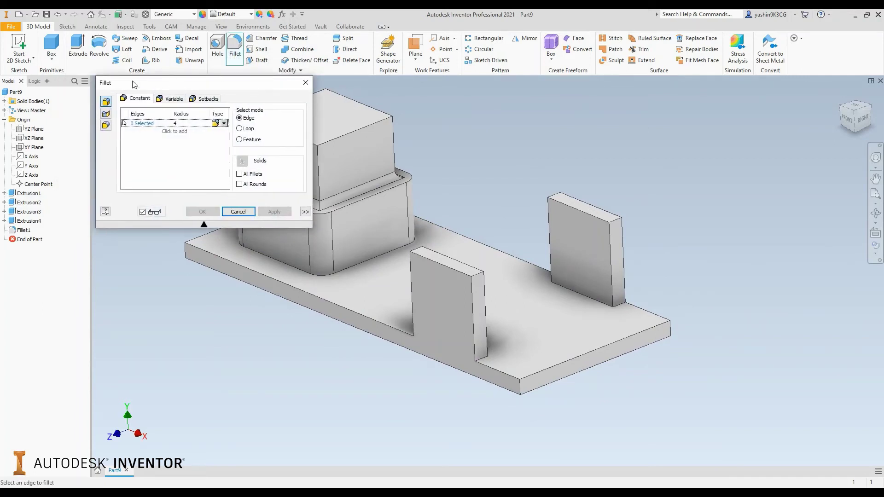
pyautogui.click(107, 127)
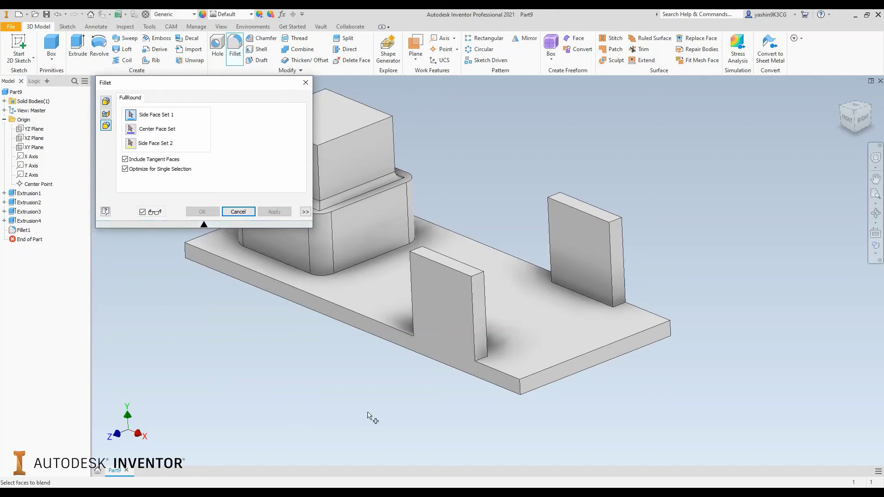
pyautogui.keyDown('shift'); pyautogui.moveTo(371, 415); pyautogui.dragTo(465, 412, button='middle'); pyautogui.keyUp('shift')
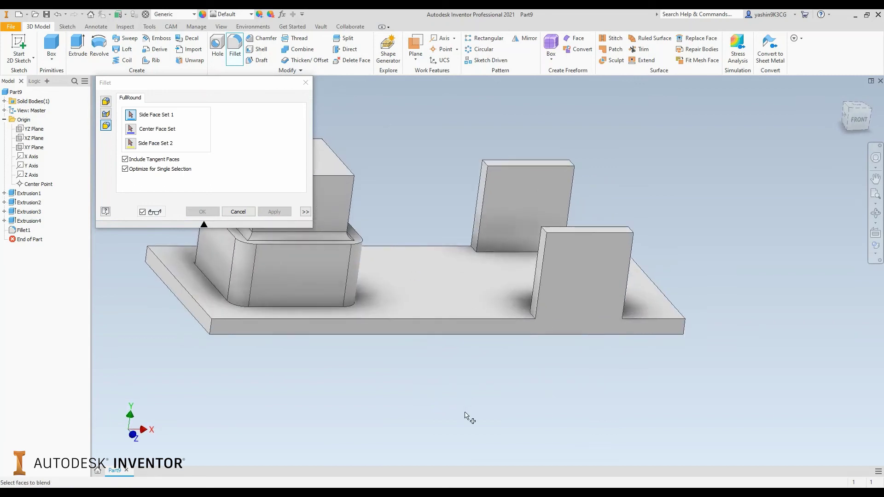
pyautogui.scroll(-5, 543, 286)
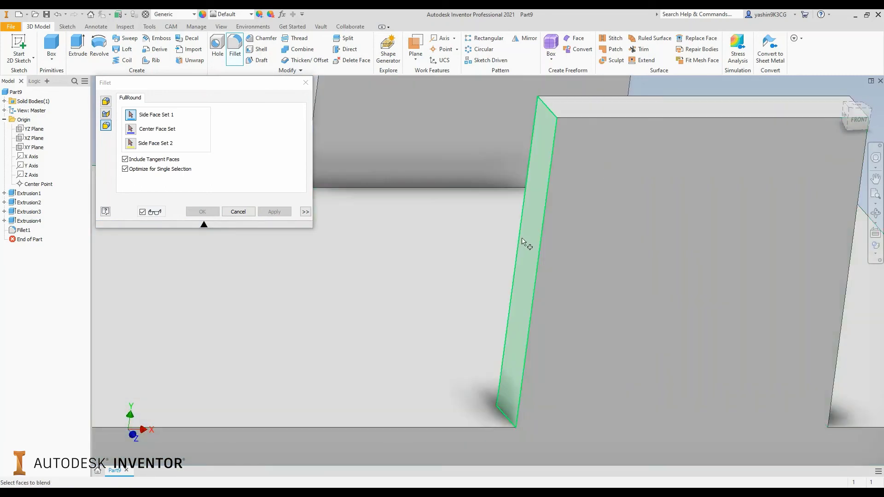
pyautogui.click(533, 244)
# - Apply the full round fillet using the front plate's top face as center face and its opposite narrow face as second side face
pyautogui.scroll(5, 534, 244)
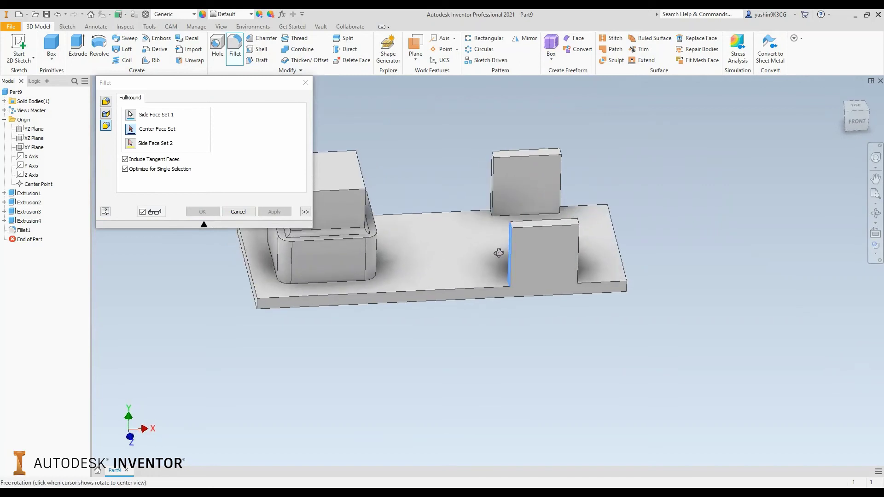
pyautogui.scroll(-3, 534, 222)
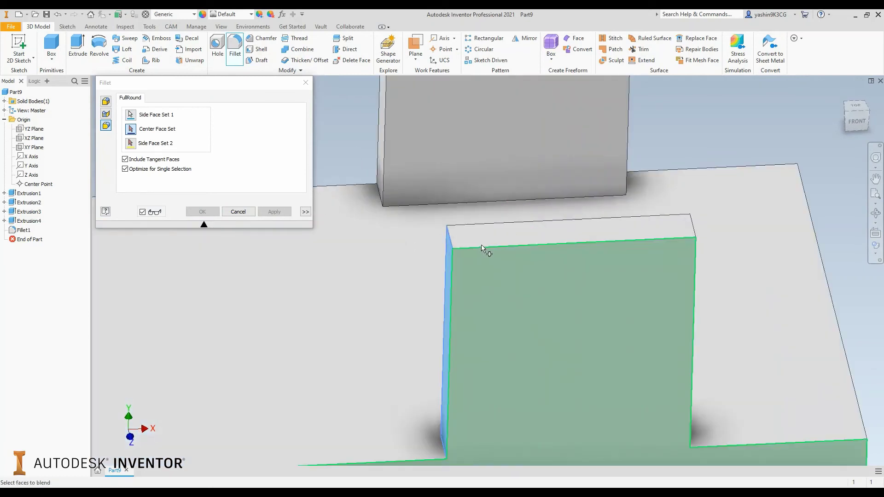
pyautogui.click(520, 243)
pyautogui.scroll(5, 520, 241)
pyautogui.keyDown('shift'); pyautogui.moveTo(520, 242); pyautogui.dragTo(504, 284, button='middle'); pyautogui.keyUp('shift')
pyautogui.scroll(-3, 504, 284)
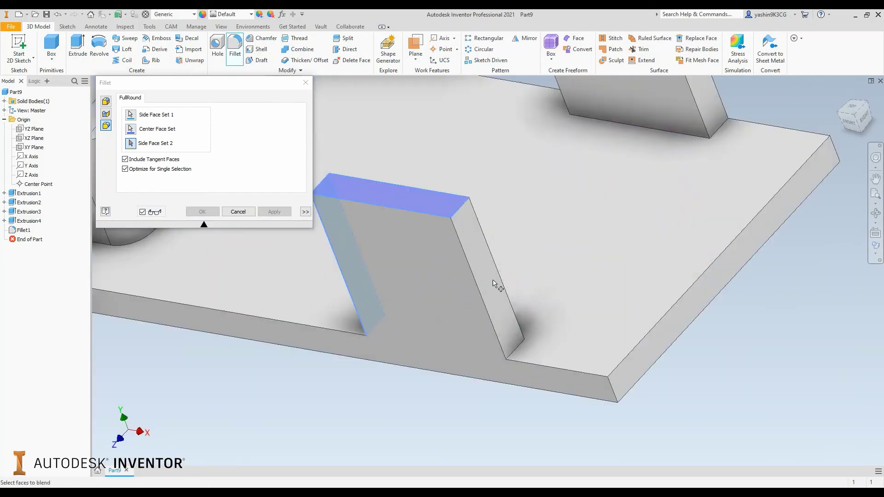
pyautogui.click(470, 237)
pyautogui.keyDown('shift'); pyautogui.moveTo(429, 297); pyautogui.dragTo(415, 251, button='middle'); pyautogui.keyUp('shift')
pyautogui.moveTo(619, 237); pyautogui.dragTo(589, 370, button='middle')
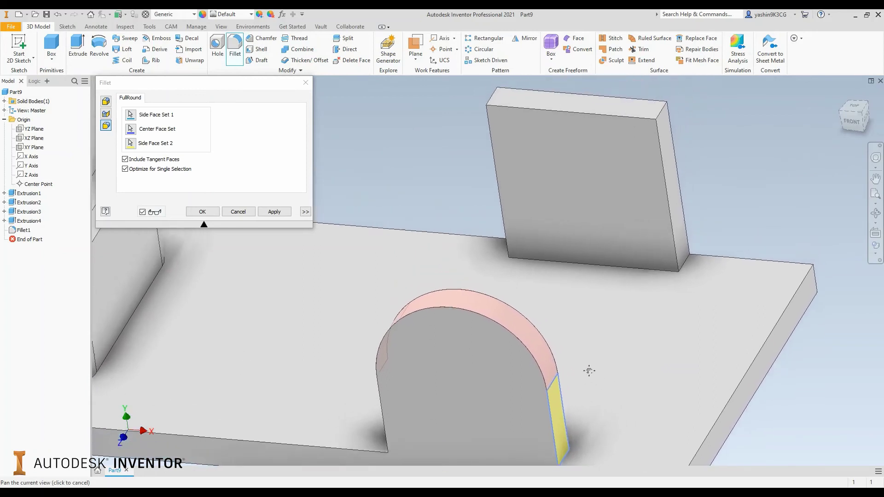
pyautogui.click(275, 212)
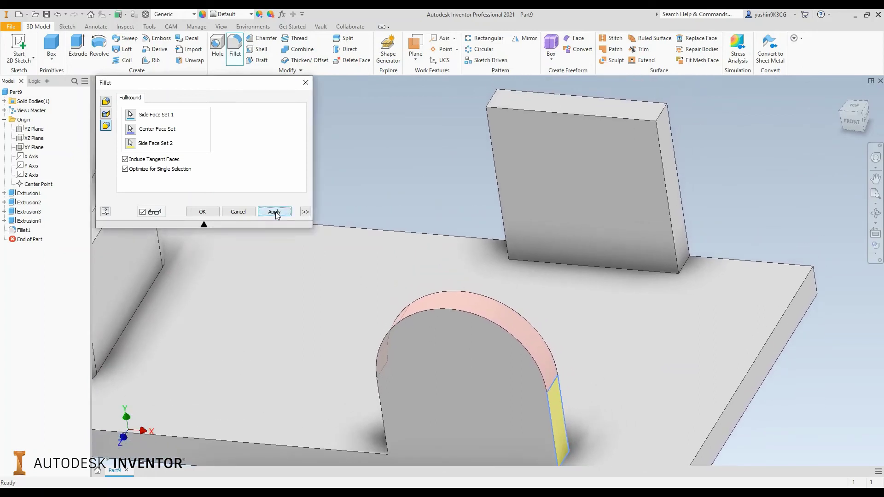
# - Apply a full round fillet to the rear upright plate across its two narrow side faces, with the top face as center
pyautogui.keyDown('shift'); pyautogui.moveTo(470, 223); pyautogui.dragTo(522, 236, button='middle'); pyautogui.keyUp('shift')
pyautogui.scroll(3, 366, 166)
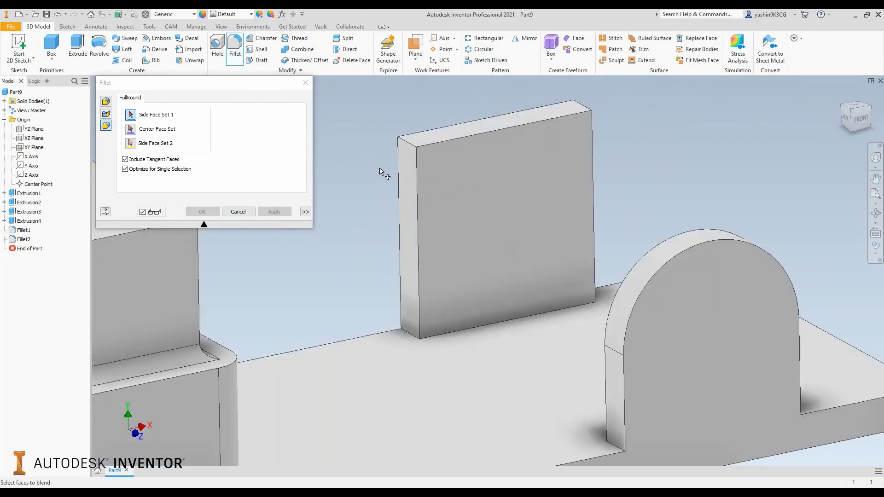
pyautogui.click(407, 180)
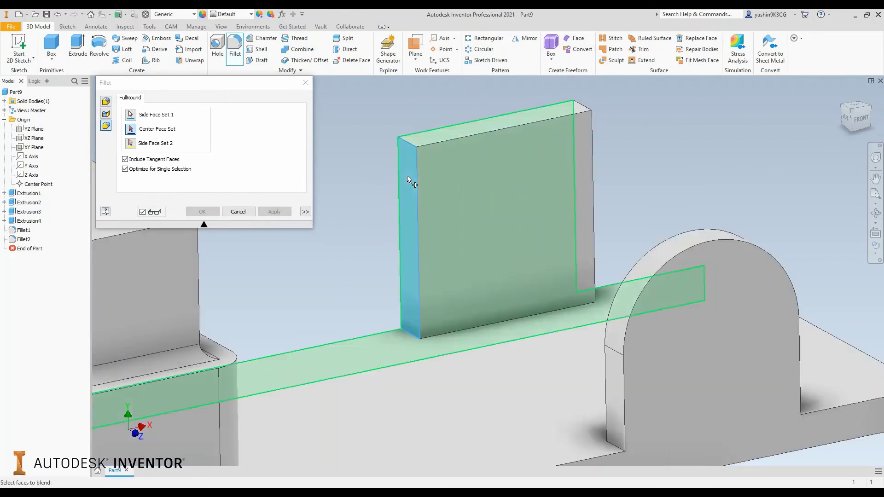
pyautogui.click(453, 127)
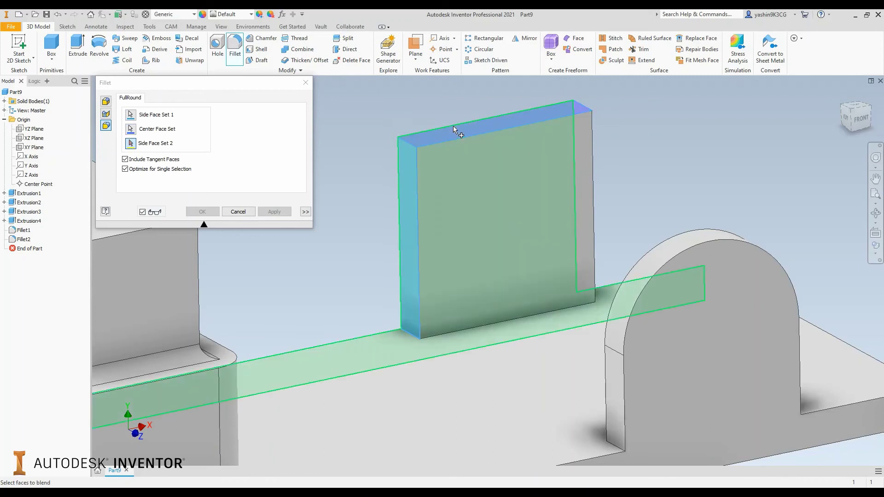
pyautogui.scroll(-3, 453, 126)
pyautogui.keyDown('shift'); pyautogui.moveTo(467, 138); pyautogui.dragTo(506, 208, button='middle'); pyautogui.keyUp('shift')
pyautogui.scroll(3, 529, 223)
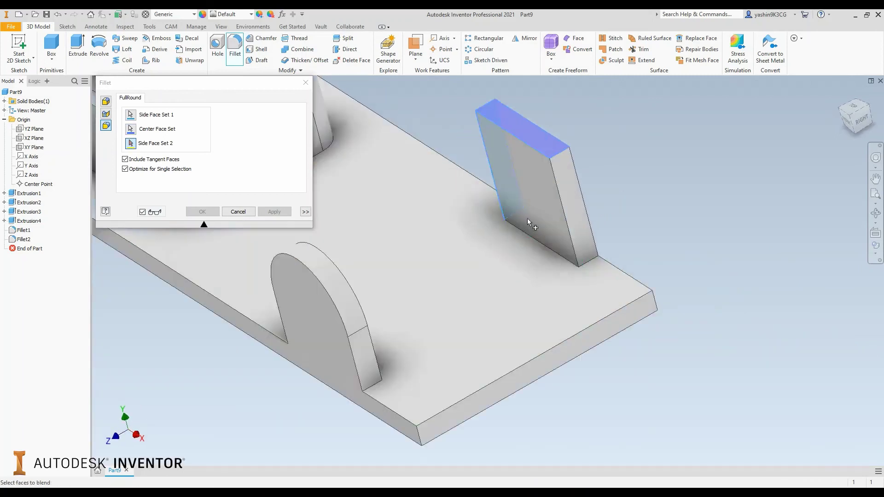
pyautogui.scroll(2, 527, 218)
pyautogui.click(606, 206)
pyautogui.scroll(-4, 608, 204)
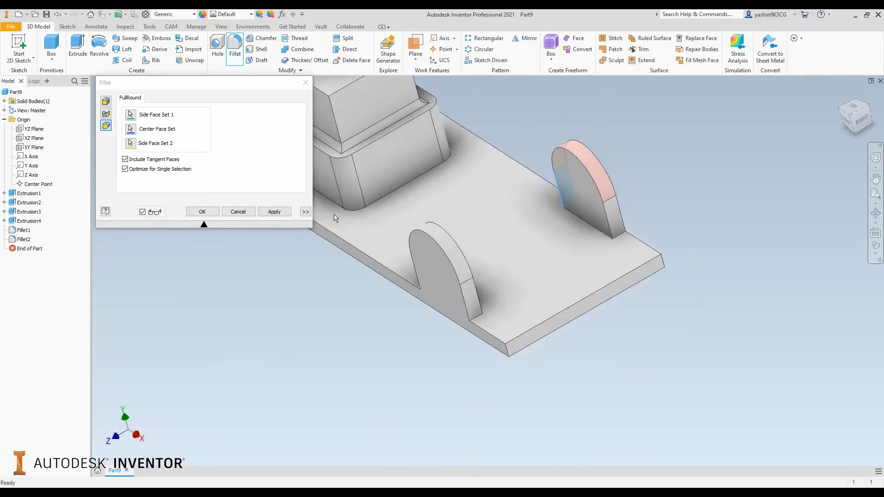
pyautogui.click(274, 212)
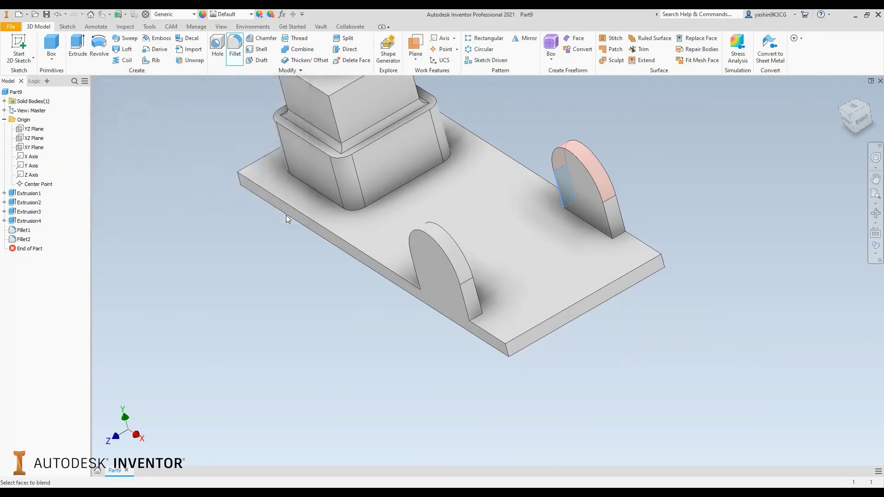
pyautogui.keyDown('shift'); pyautogui.moveTo(625, 313); pyautogui.dragTo(663, 322, button='middle'); pyautogui.keyUp('shift')
pyautogui.scroll(-3, 589, 308)
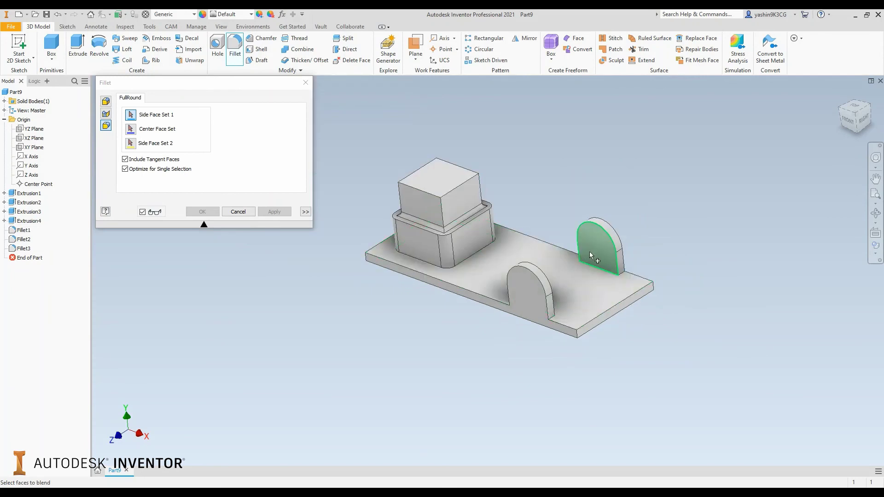
pyautogui.moveTo(590, 254)
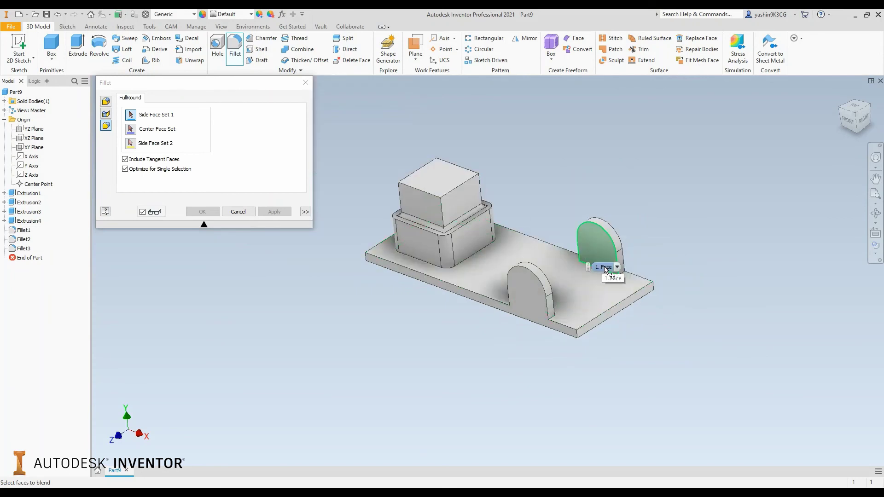